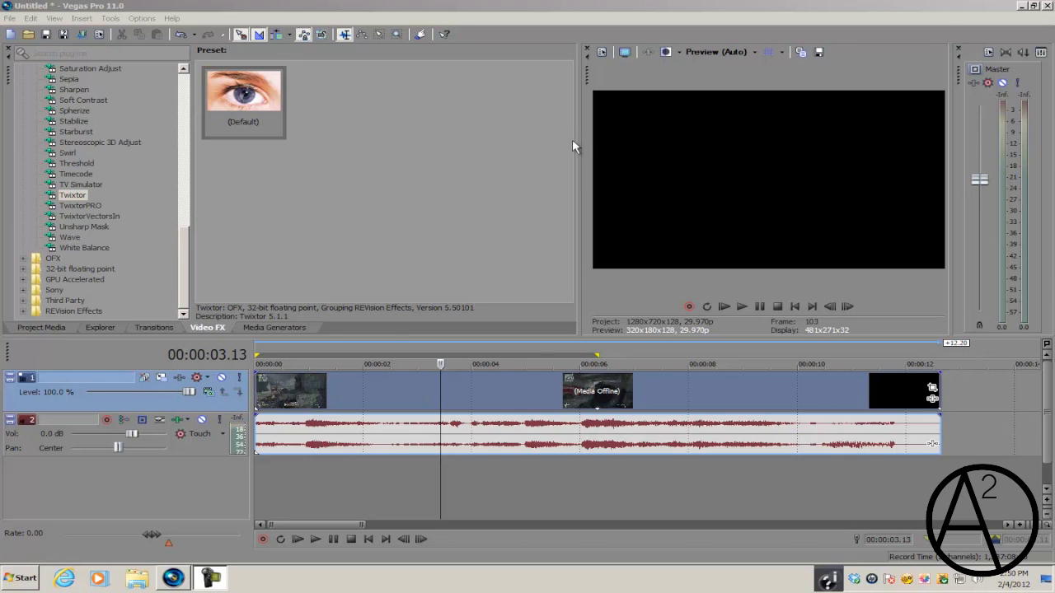
# Step: Move the playhead through the clip, settling at about 00:00:02.23
pyautogui.click(444, 385)
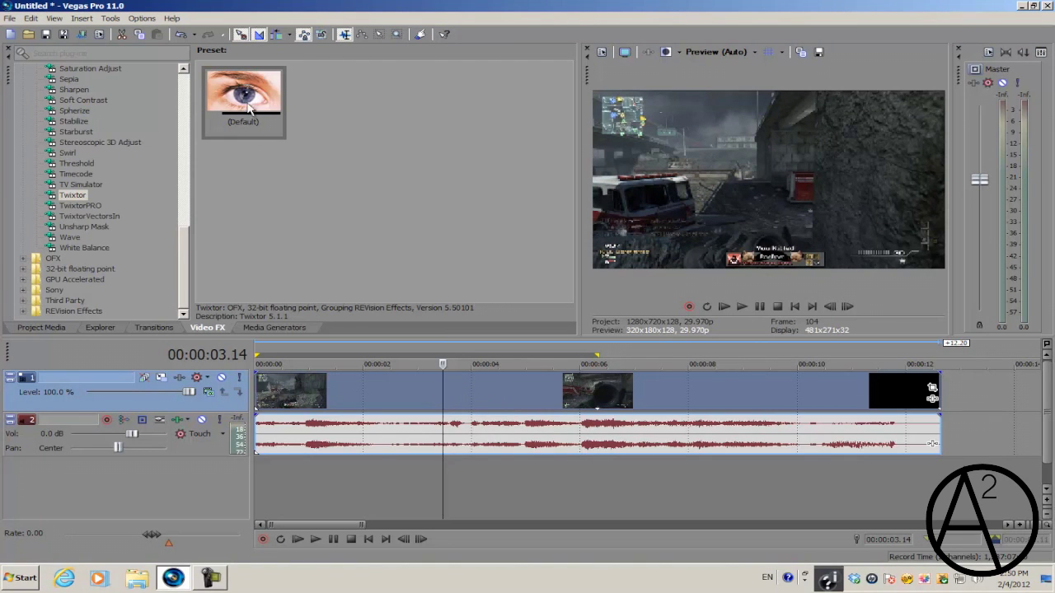
pyautogui.click(467, 399)
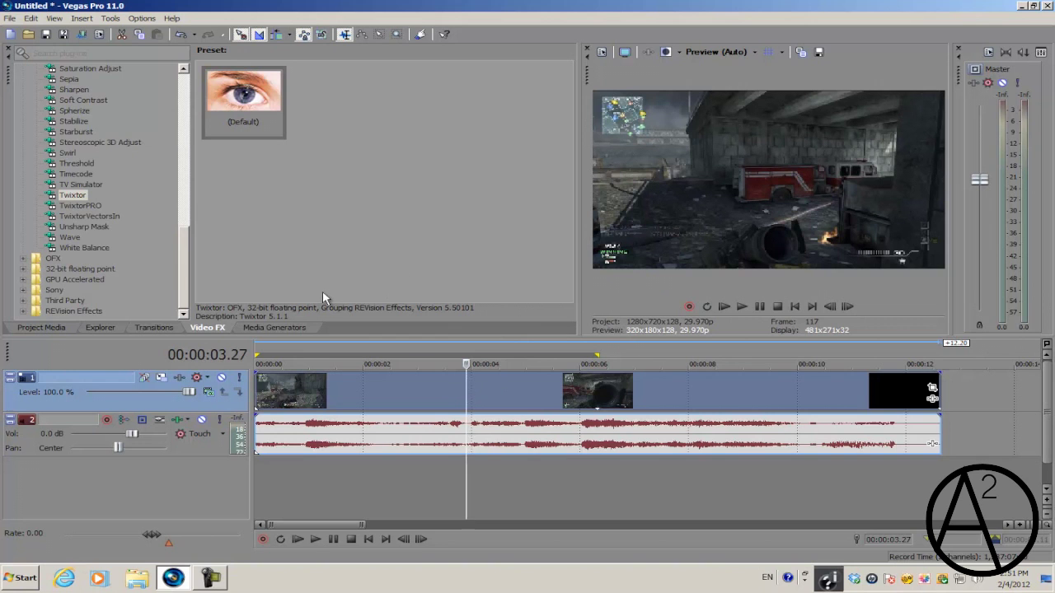
pyautogui.click(471, 388)
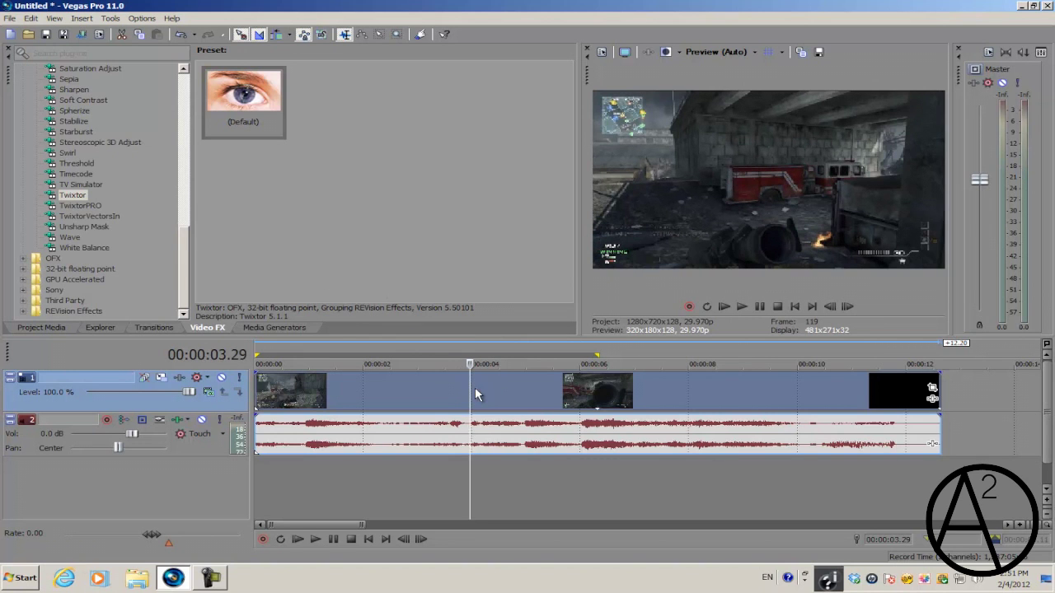
pyautogui.scroll(2, 474, 387)
pyautogui.scroll(-4, 427, 387)
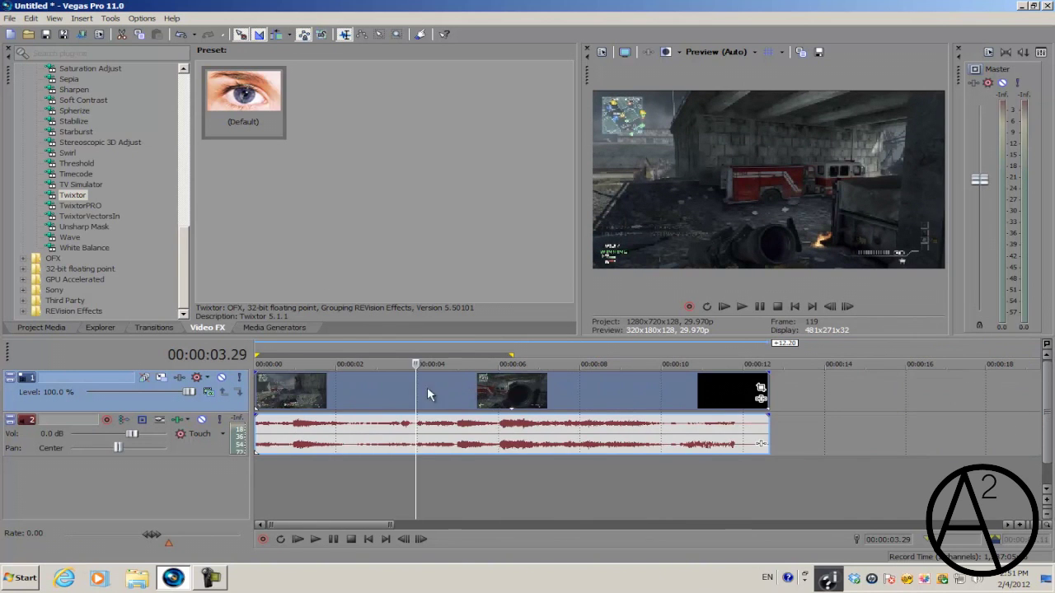
pyautogui.click(365, 396)
pyautogui.scroll(3, 376, 389)
pyautogui.click(554, 398)
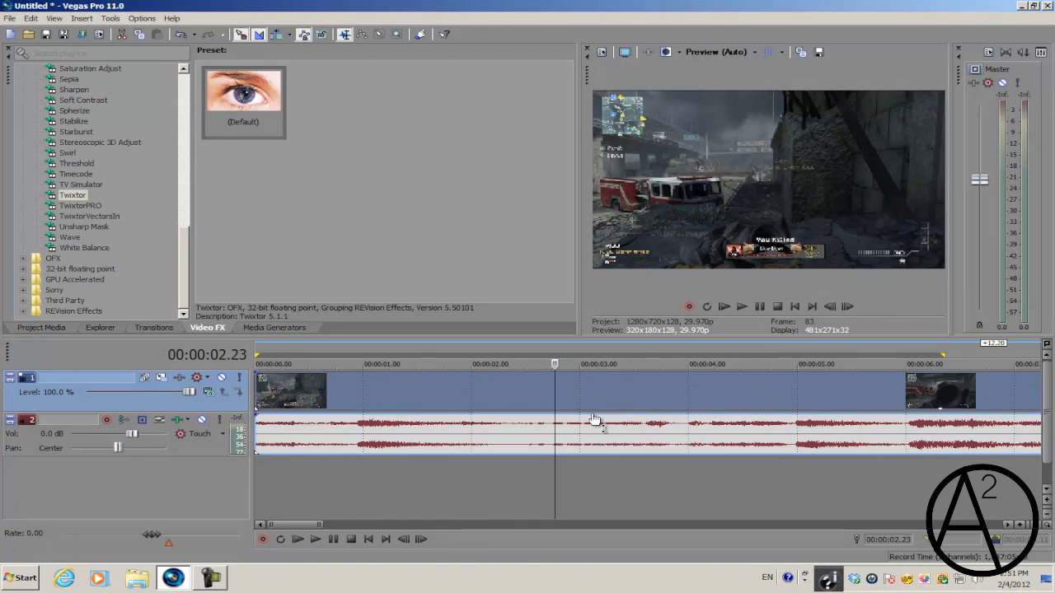
# Step: Select the gameplay audio event on its own and delete it
pyautogui.moveTo(594, 437); pyautogui.dragTo(485, 431)
pyautogui.rightClick(554, 434)
pyautogui.click(624, 250)
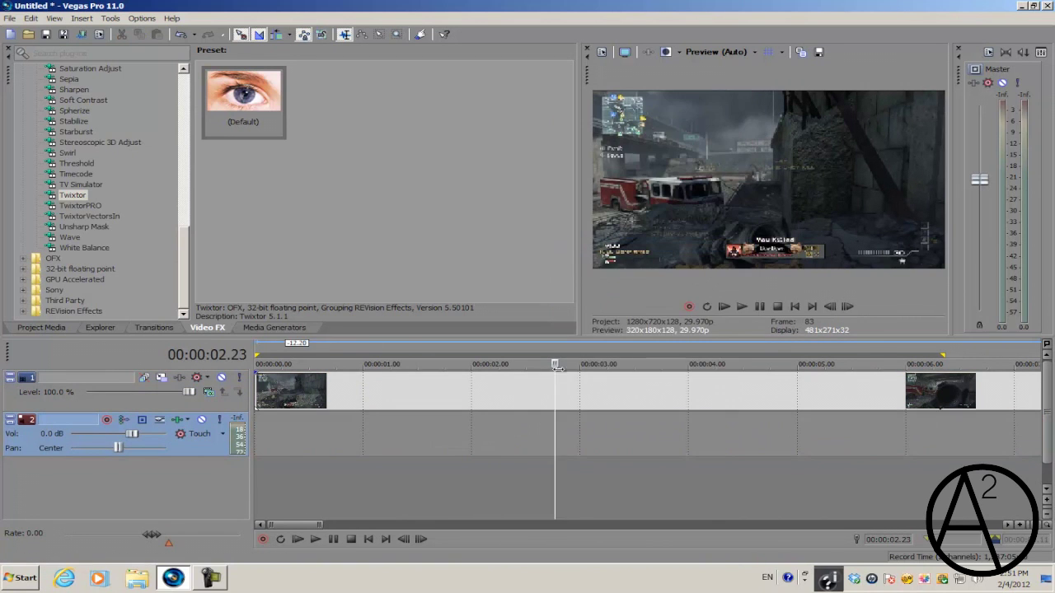
# Step: Step the video frame by frame to frame 108, 00:00:03.18
pyautogui.click(847, 306)
pyautogui.click(847, 306)
pyautogui.click(847, 307)
pyautogui.click(848, 307)
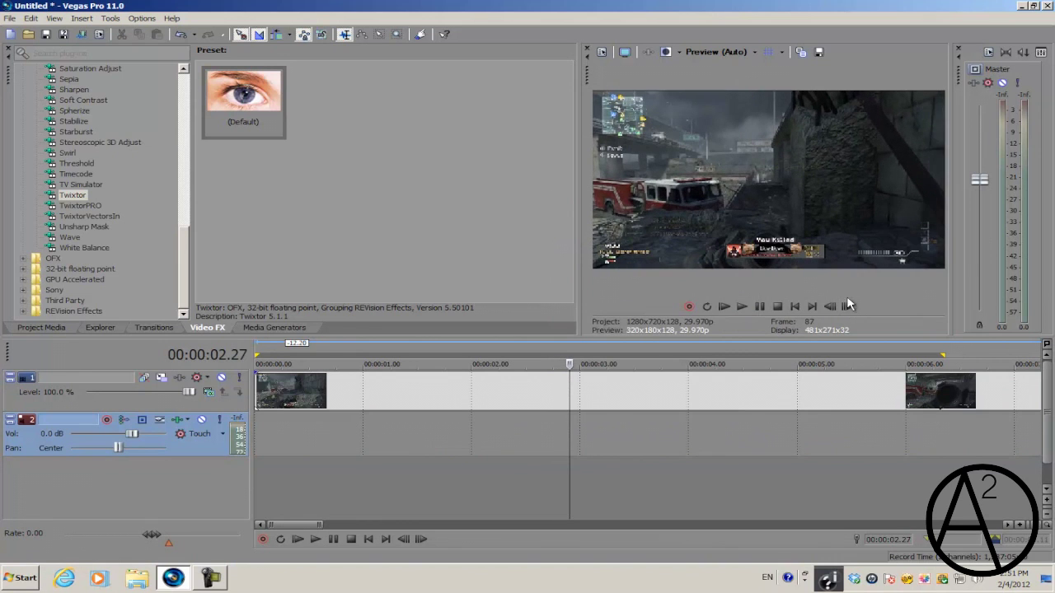
pyautogui.click(829, 307)
pyautogui.click(829, 308)
pyautogui.click(830, 306)
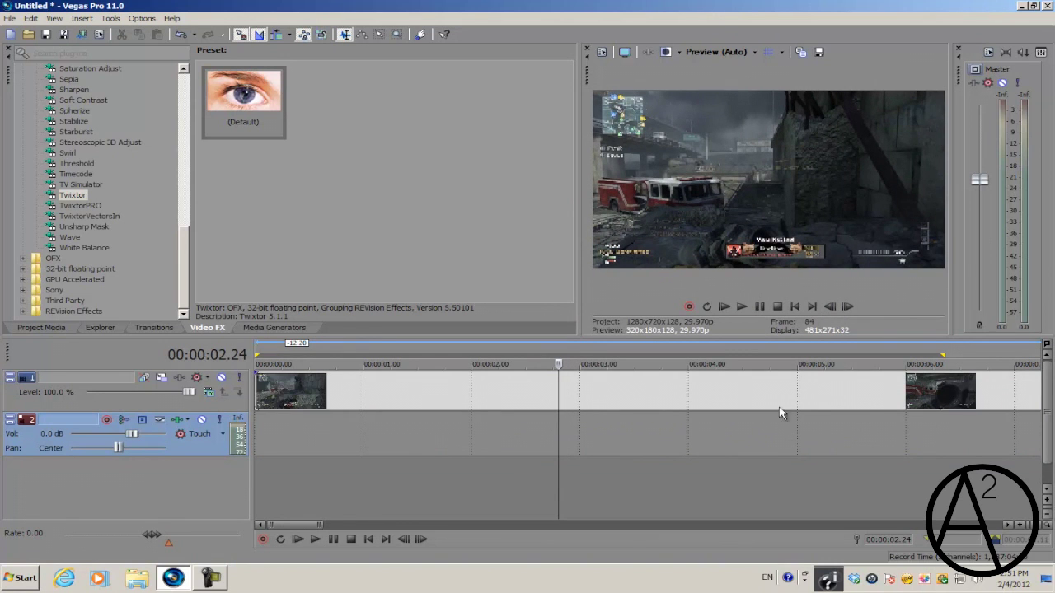
pyautogui.click(853, 305)
pyautogui.click(853, 306)
pyautogui.click(854, 306)
pyautogui.click(854, 306)
pyautogui.click(854, 306)
pyautogui.click(854, 306)
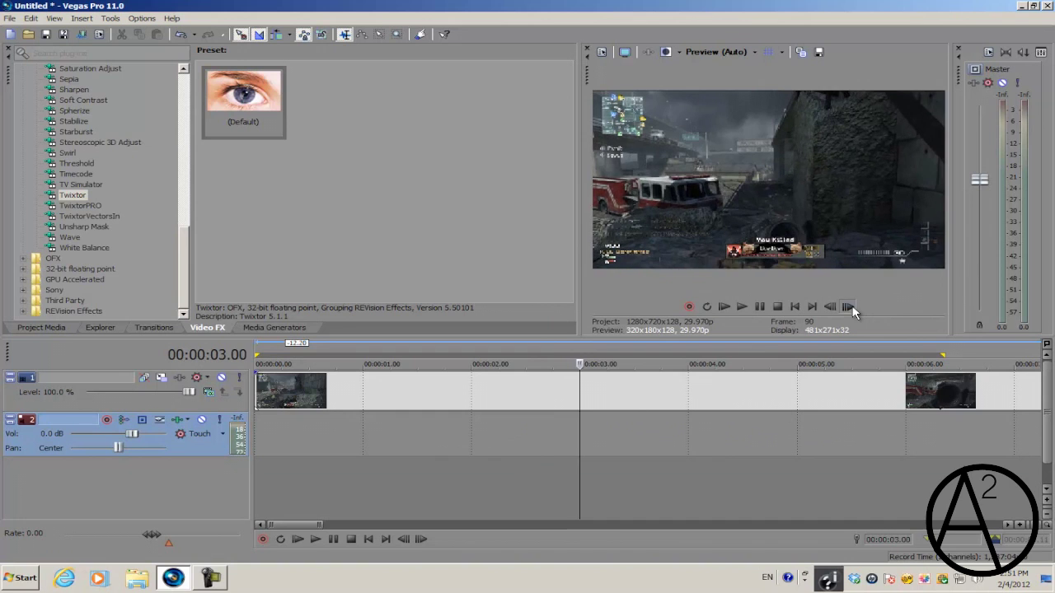
pyautogui.click(855, 305)
pyautogui.click(848, 306)
pyautogui.click(848, 306)
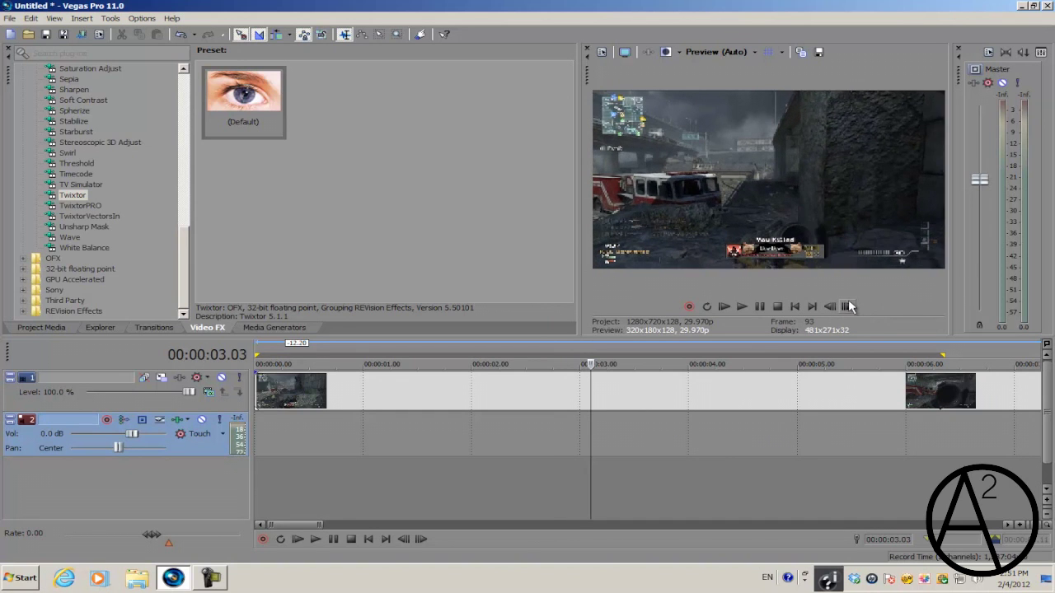
pyautogui.click(848, 307)
pyautogui.click(848, 307)
pyautogui.click(847, 307)
pyautogui.moveTo(847, 307); pyautogui.dragTo(845, 307)
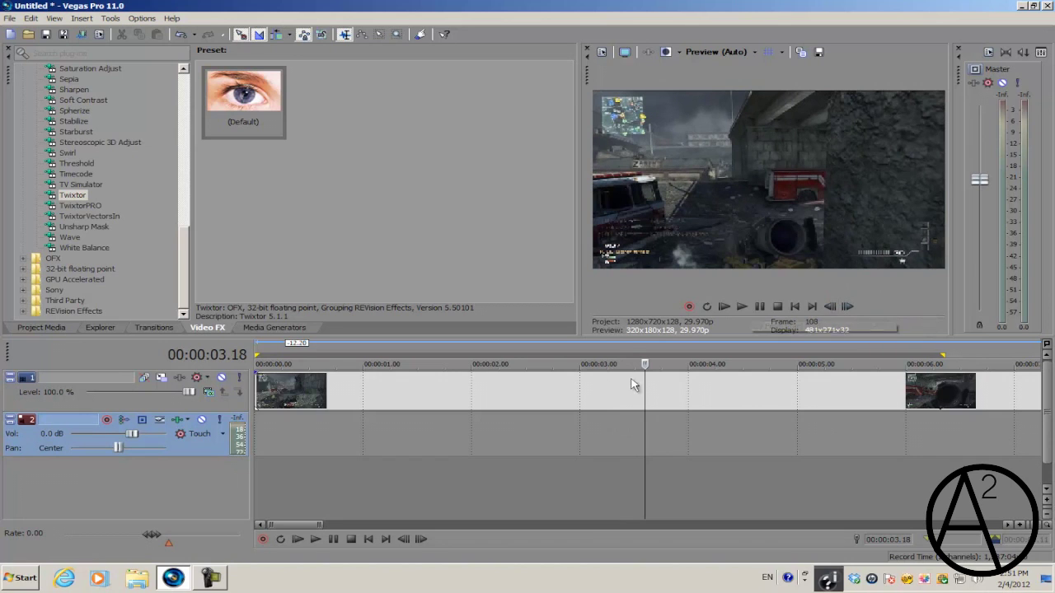
pyautogui.scroll(5, 640, 384)
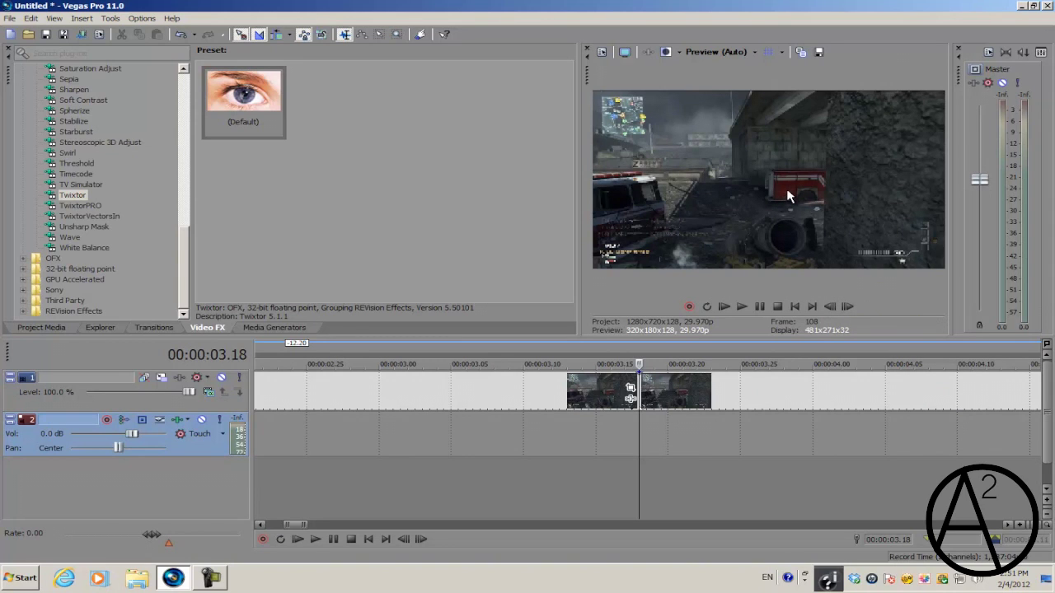
# Step: Advance the video eleven more frames past 00:00:03.18
pyautogui.click(847, 306)
pyautogui.click(848, 306)
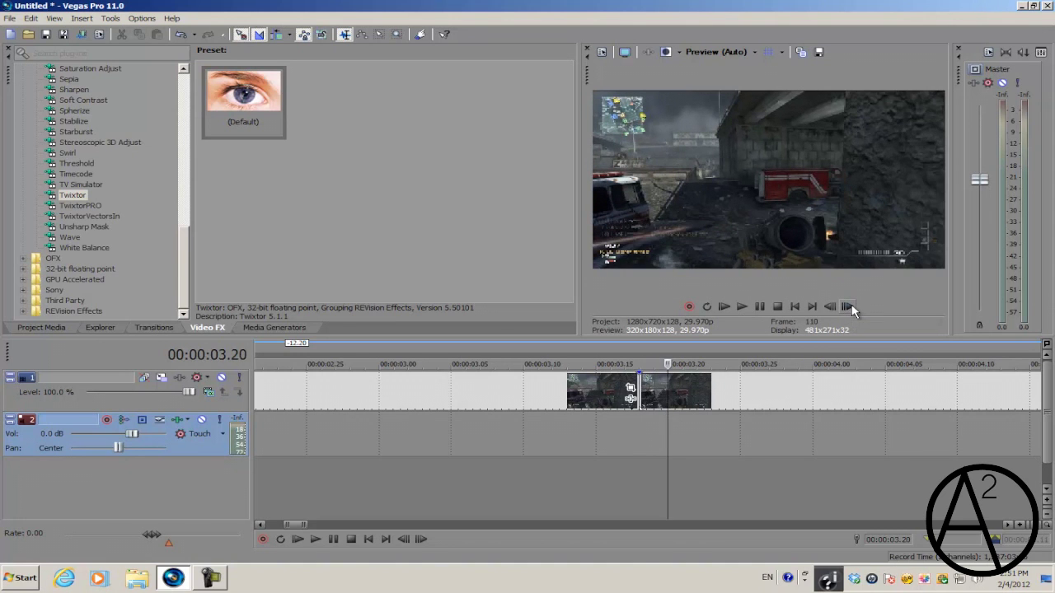
pyautogui.click(848, 306)
pyautogui.click(847, 306)
pyautogui.click(848, 306)
pyautogui.click(848, 307)
pyautogui.click(848, 306)
pyautogui.click(848, 307)
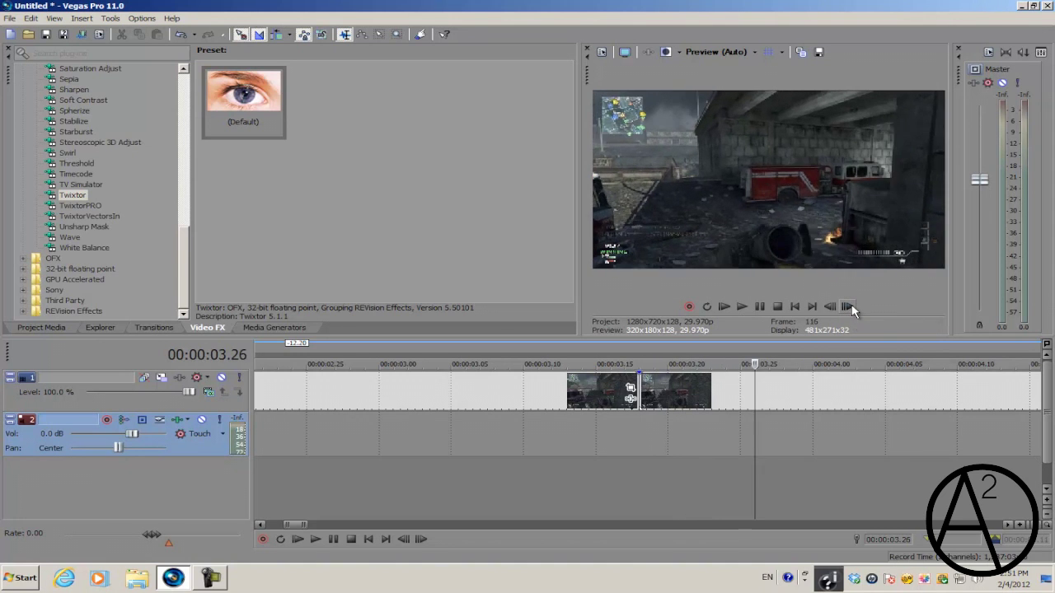
pyautogui.click(848, 307)
pyautogui.click(848, 306)
pyautogui.click(848, 306)
pyautogui.click(847, 307)
pyautogui.click(848, 306)
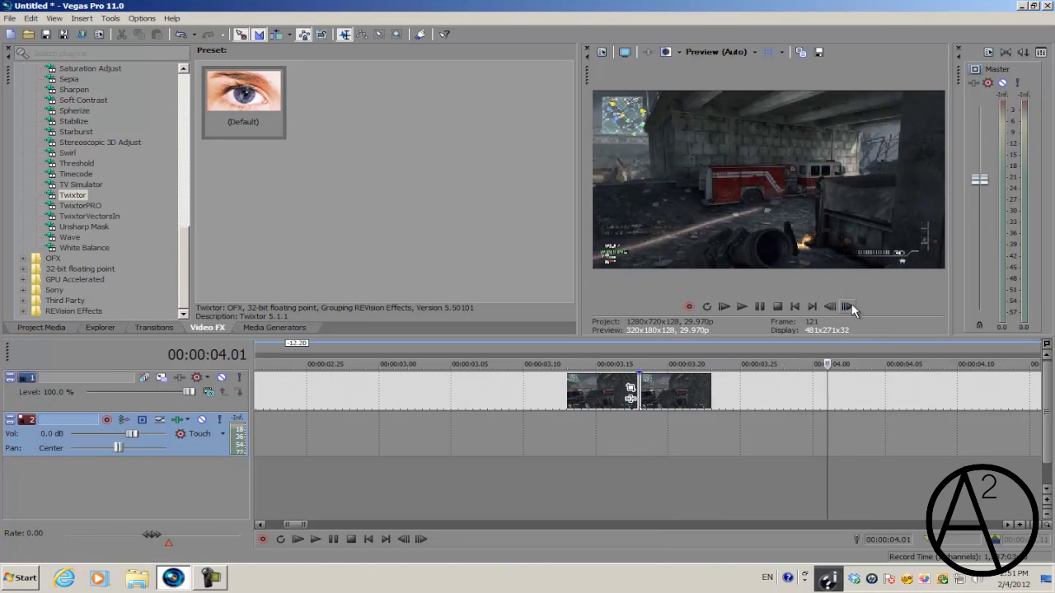
pyautogui.click(847, 307)
pyautogui.click(848, 307)
# Step: Slide the later video pieces left against the cut section near 00:00:03.18
pyautogui.moveTo(830, 387); pyautogui.dragTo(604, 395)
pyautogui.scroll(-2, 741, 387)
pyautogui.click(587, 387)
pyautogui.scroll(2, 876, 404)
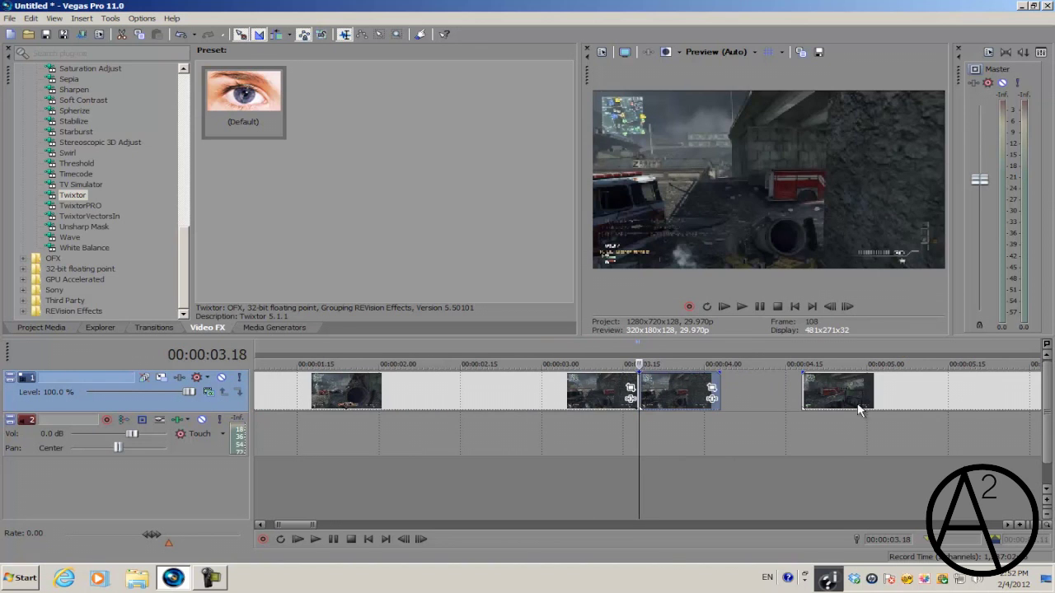
pyautogui.moveTo(876, 402); pyautogui.dragTo(756, 400)
pyautogui.scroll(2, 755, 401)
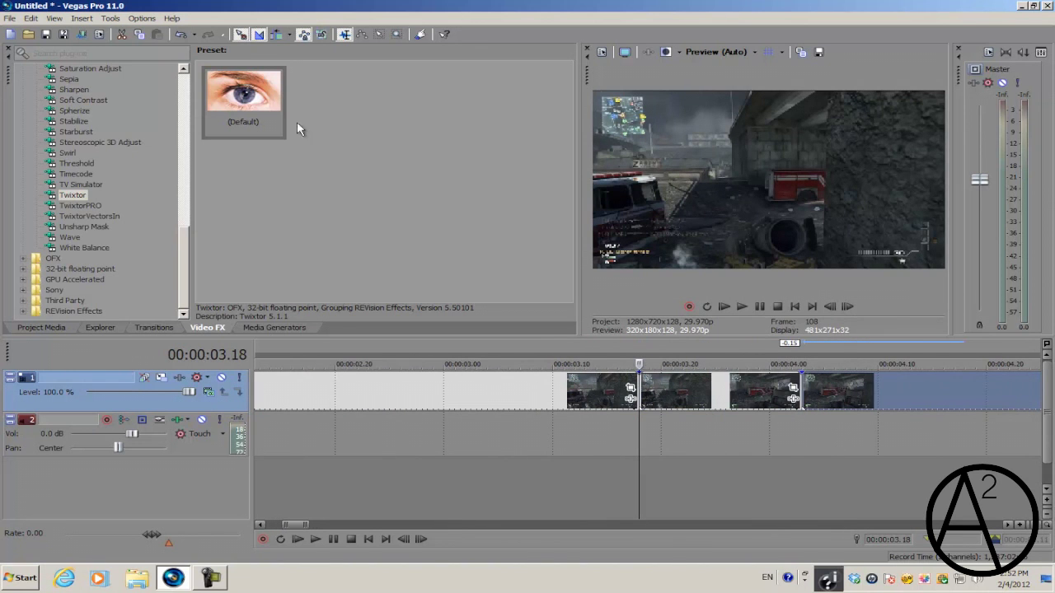
# Step: Apply Twixtor's default preset to the short cut event and review its Speed, 100%, Best settings
pyautogui.moveTo(276, 124); pyautogui.dragTo(708, 388)
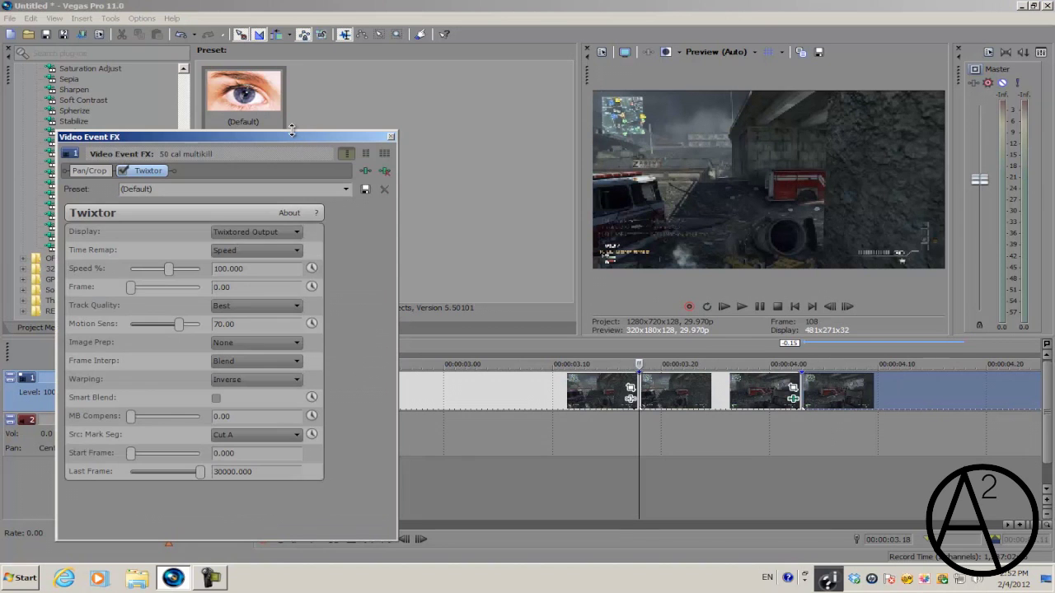
pyautogui.moveTo(295, 130); pyautogui.dragTo(306, 92)
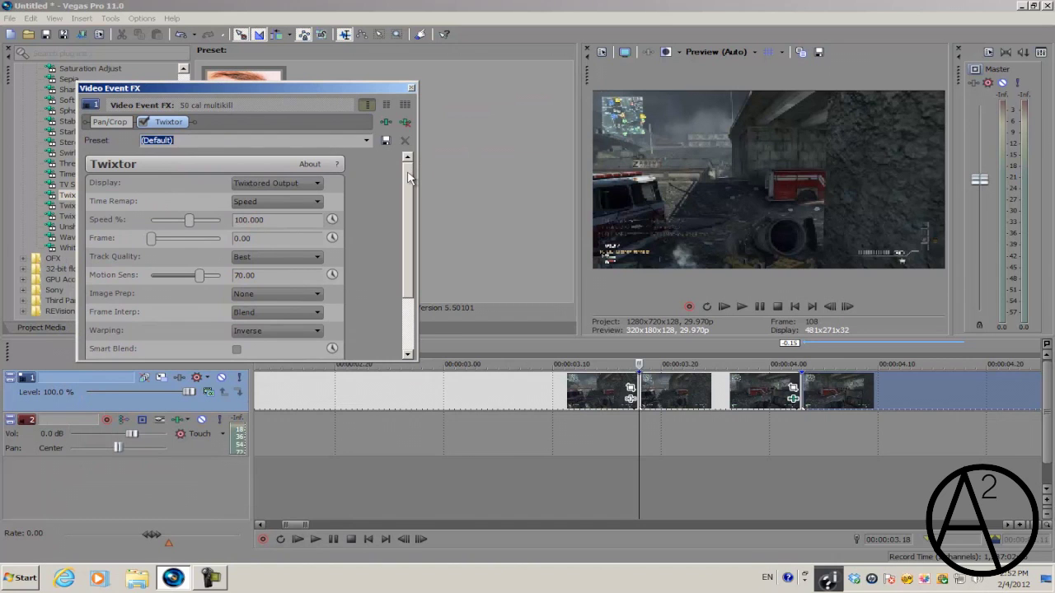
pyautogui.scroll(-3, 394, 258)
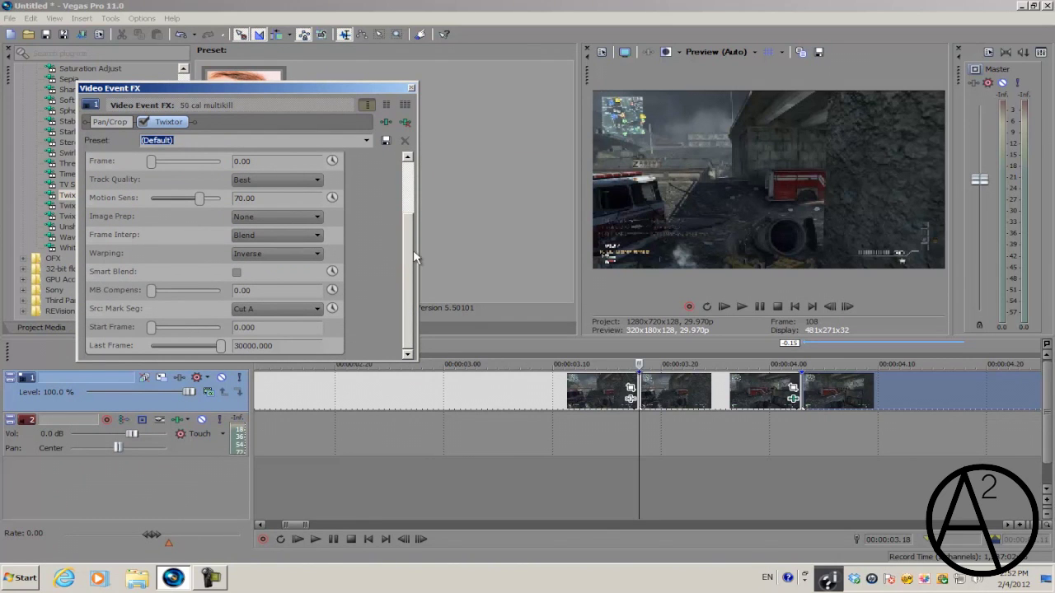
pyautogui.scroll(3, 412, 257)
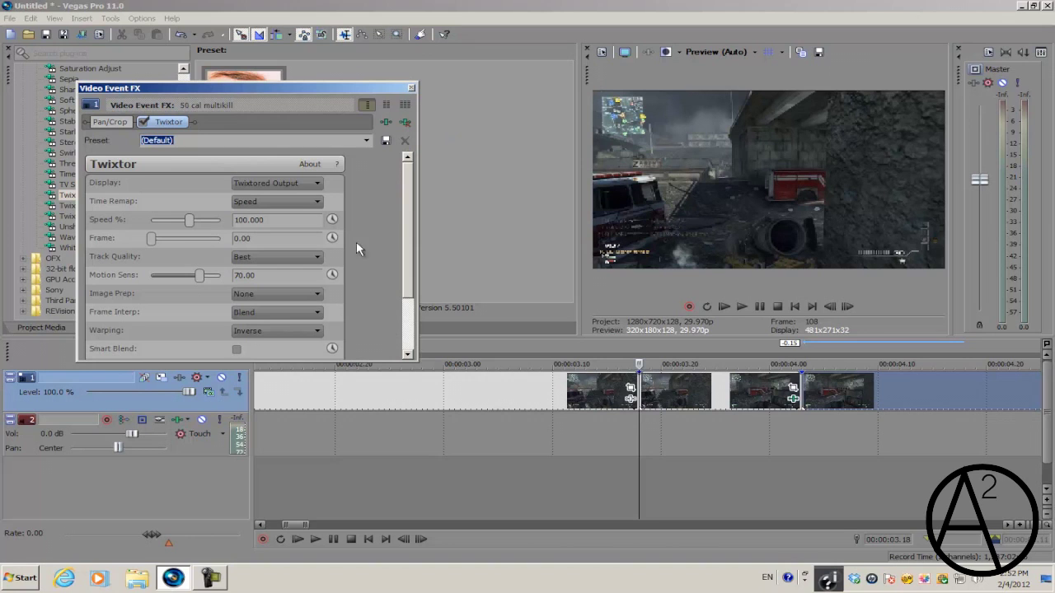
pyautogui.scroll(-2, 411, 238)
pyautogui.scroll(2, 411, 231)
pyautogui.scroll(-3, 136, 188)
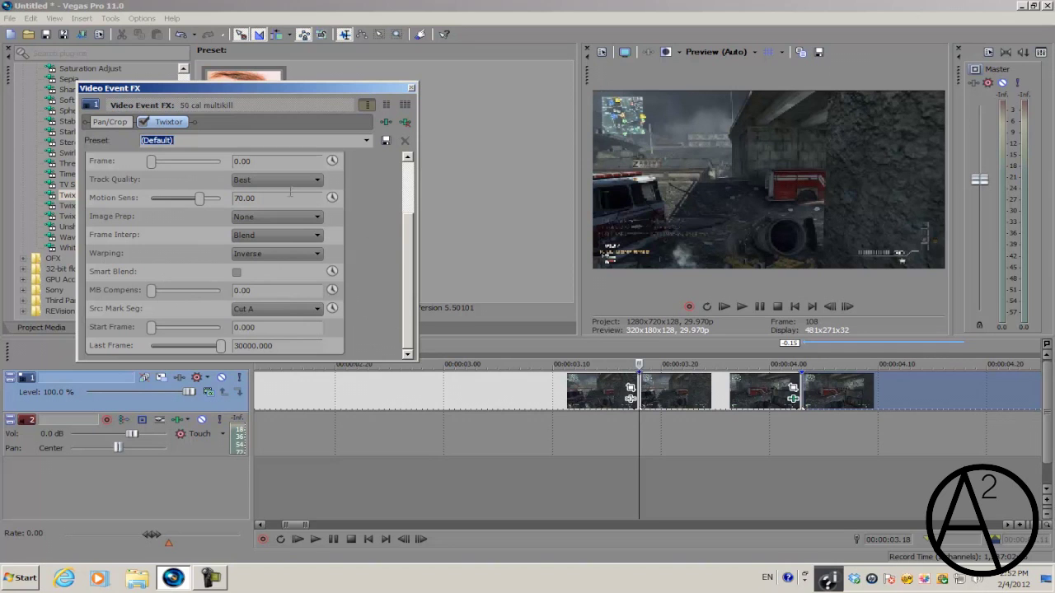
pyautogui.scroll(3, 402, 248)
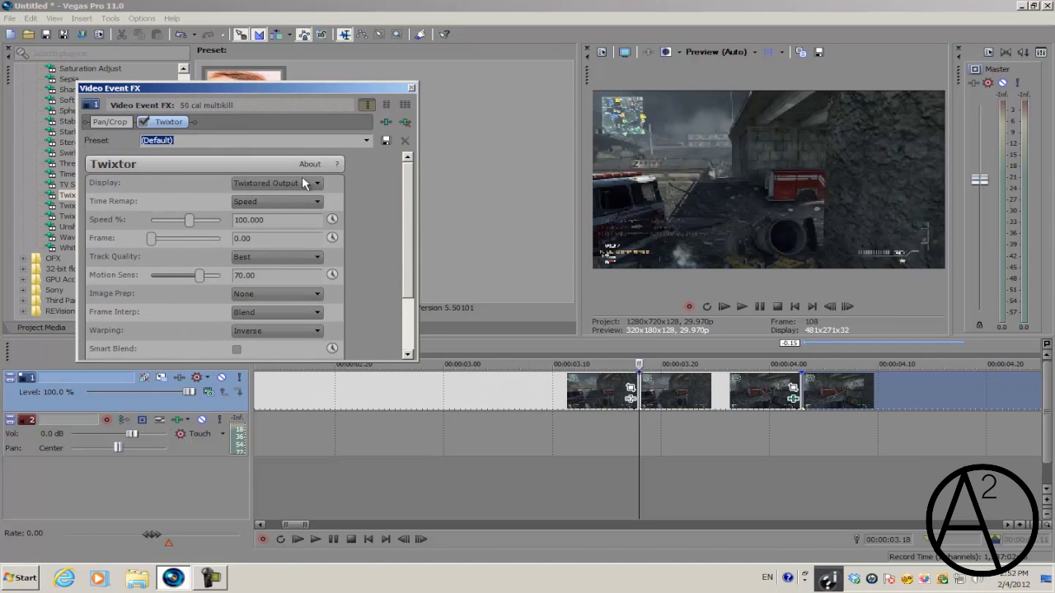
pyautogui.scroll(-3, 394, 257)
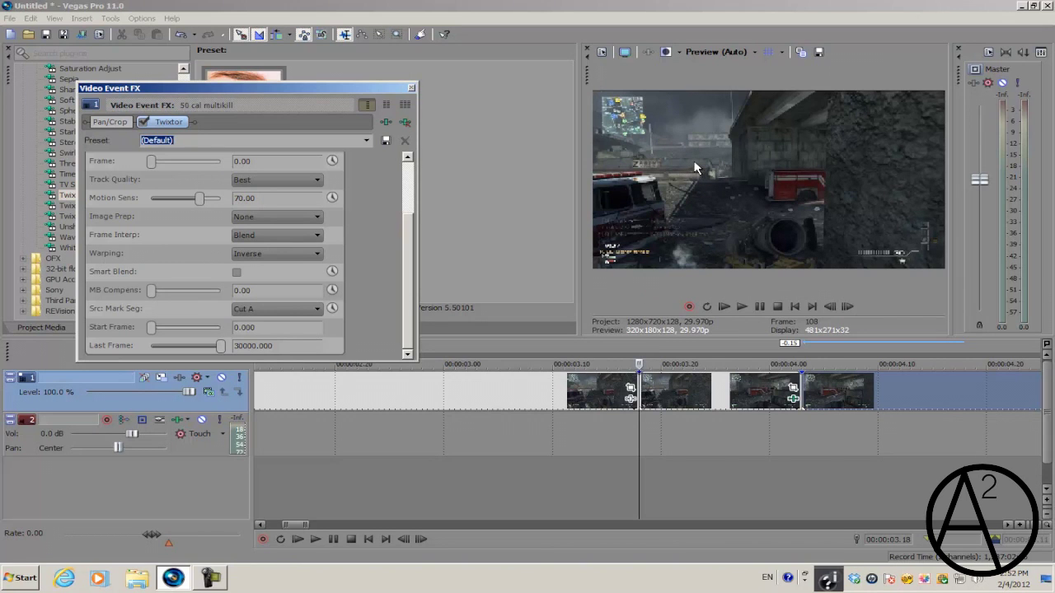
pyautogui.scroll(3, 395, 217)
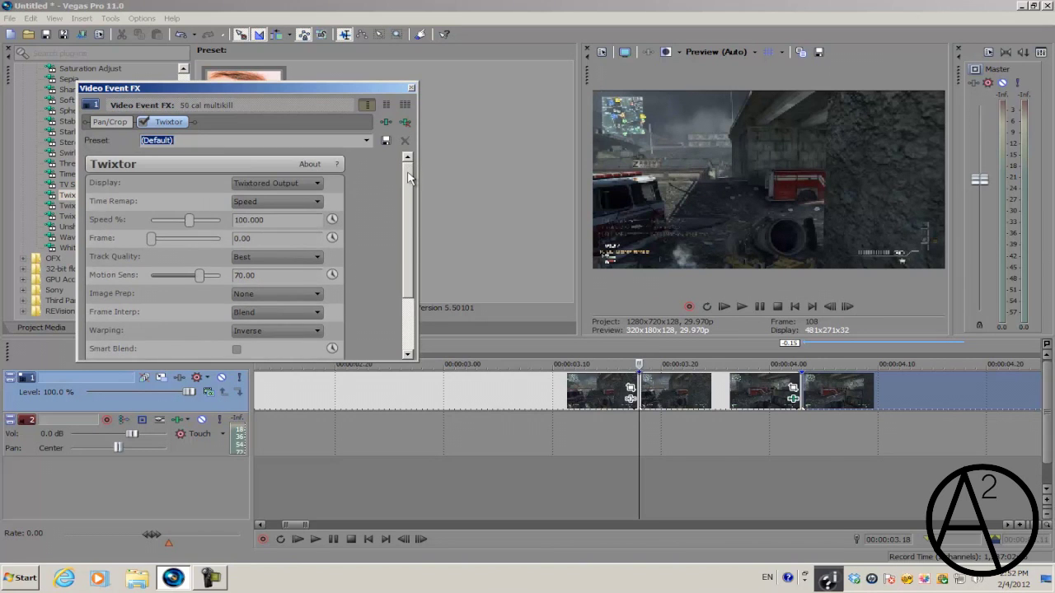
# Step: Animate Twixtor's Speed %, widen the FX window, and advance three frames to edit Speed %
pyautogui.click(332, 220)
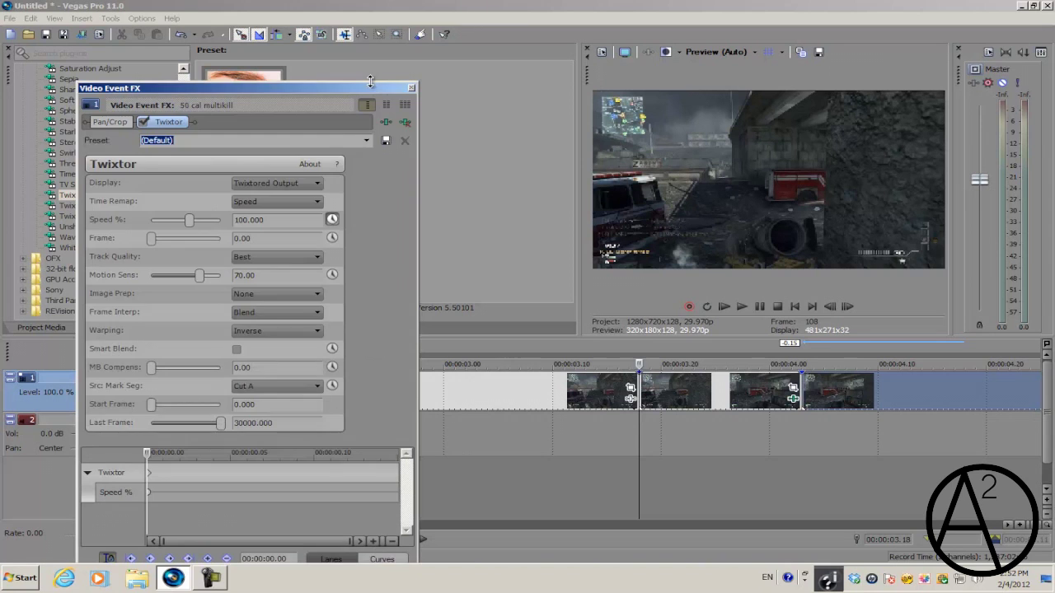
pyautogui.moveTo(383, 87); pyautogui.dragTo(359, 79)
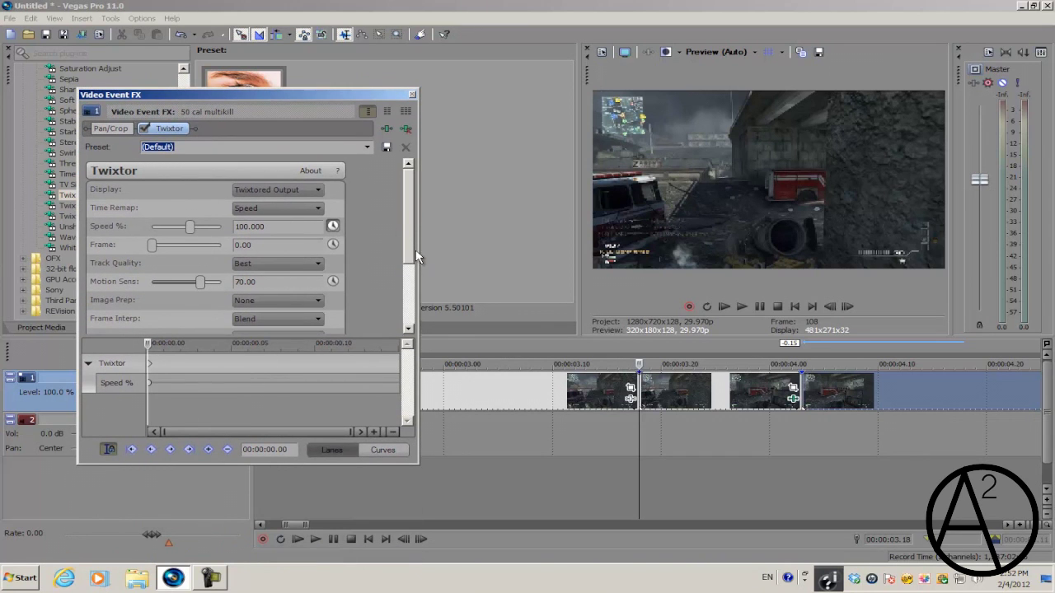
pyautogui.moveTo(417, 249); pyautogui.dragTo(499, 247)
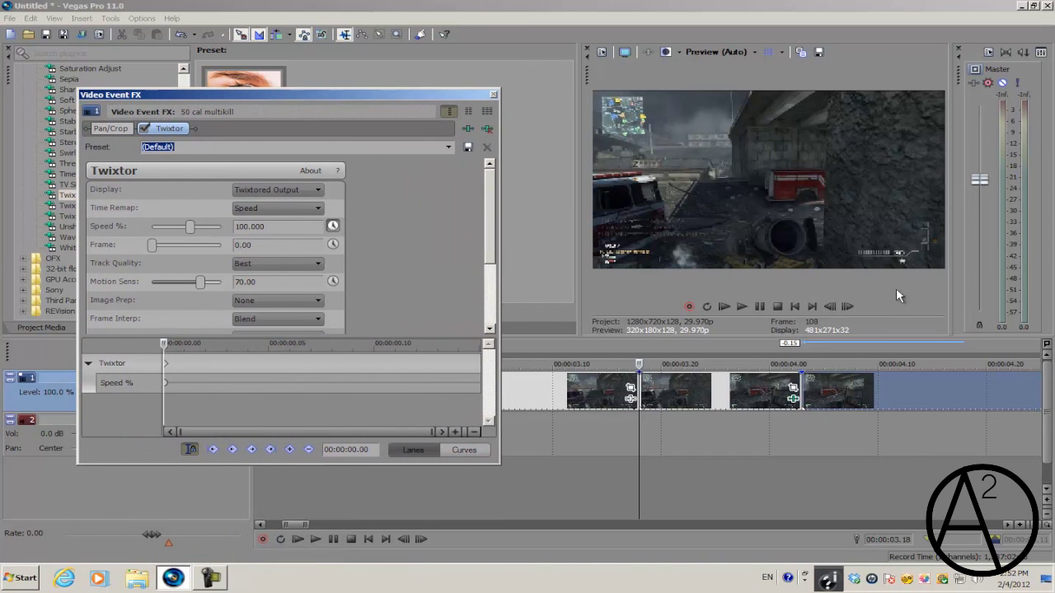
pyautogui.click(849, 306)
pyautogui.click(849, 307)
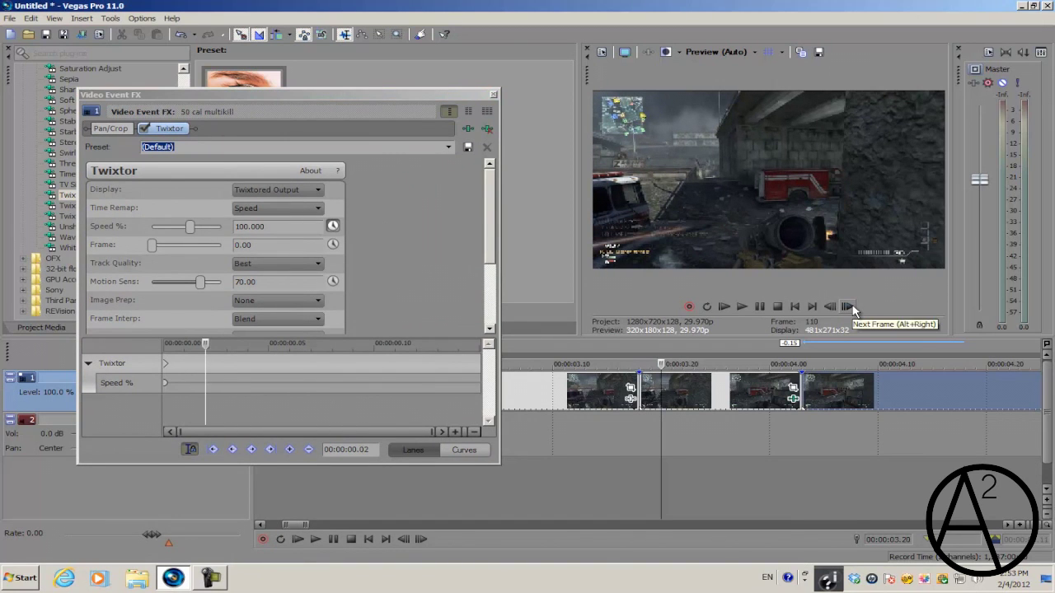
pyautogui.click(849, 306)
pyautogui.click(284, 228)
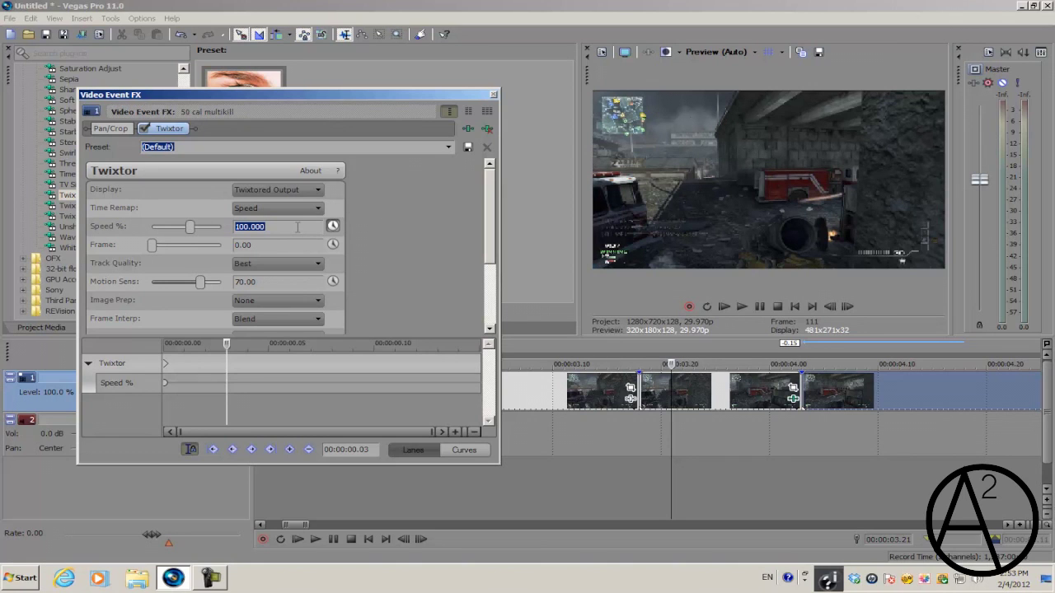
# Step: Enter 3 for Twixtor's Speed %, creating the slowdown keyframe
pyautogui.write('3')
pyautogui.press('Return')
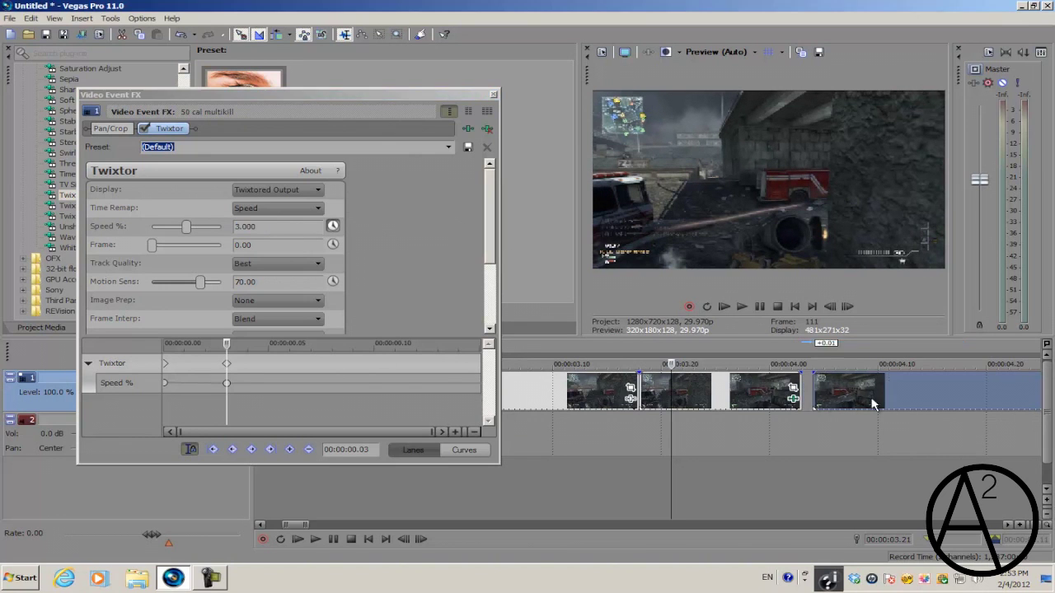
pyautogui.moveTo(230, 342); pyautogui.dragTo(480, 348)
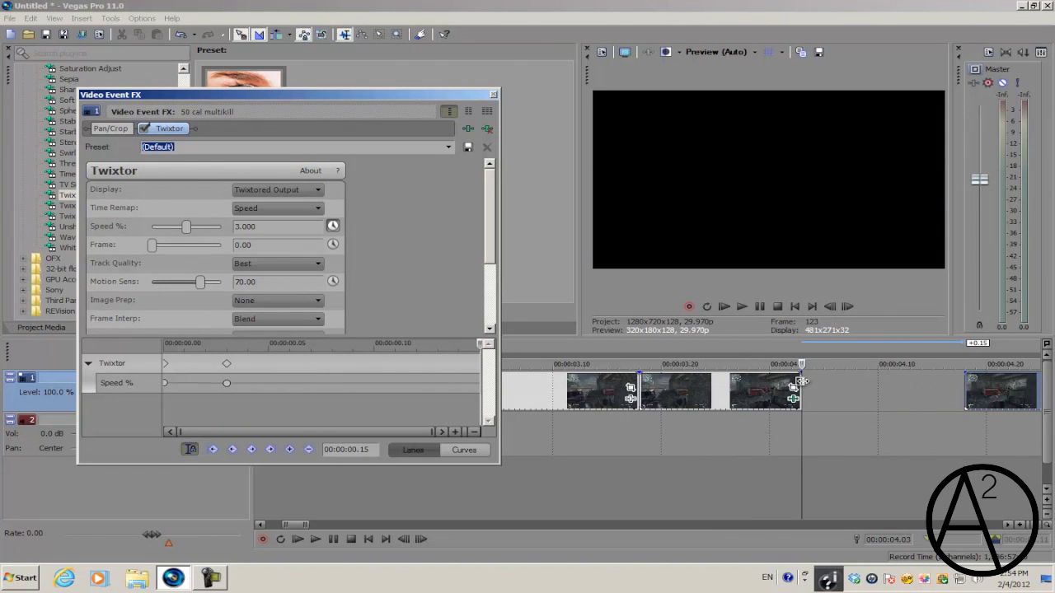
# Step: Lengthen the slowed event by dragging its right edge out twice
pyautogui.moveTo(799, 391); pyautogui.dragTo(965, 391)
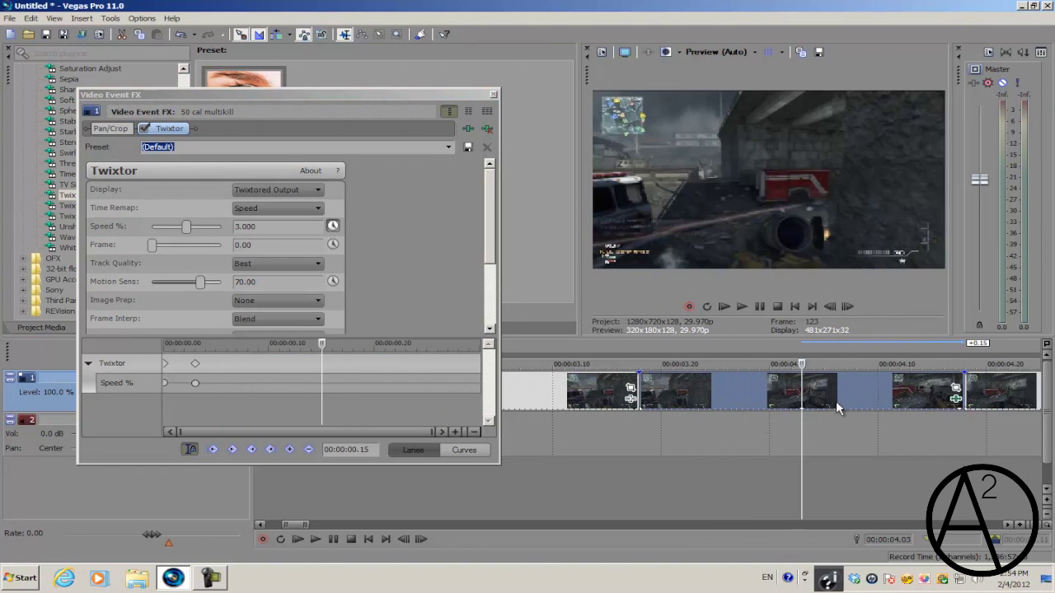
pyautogui.scroll(-2, 854, 418)
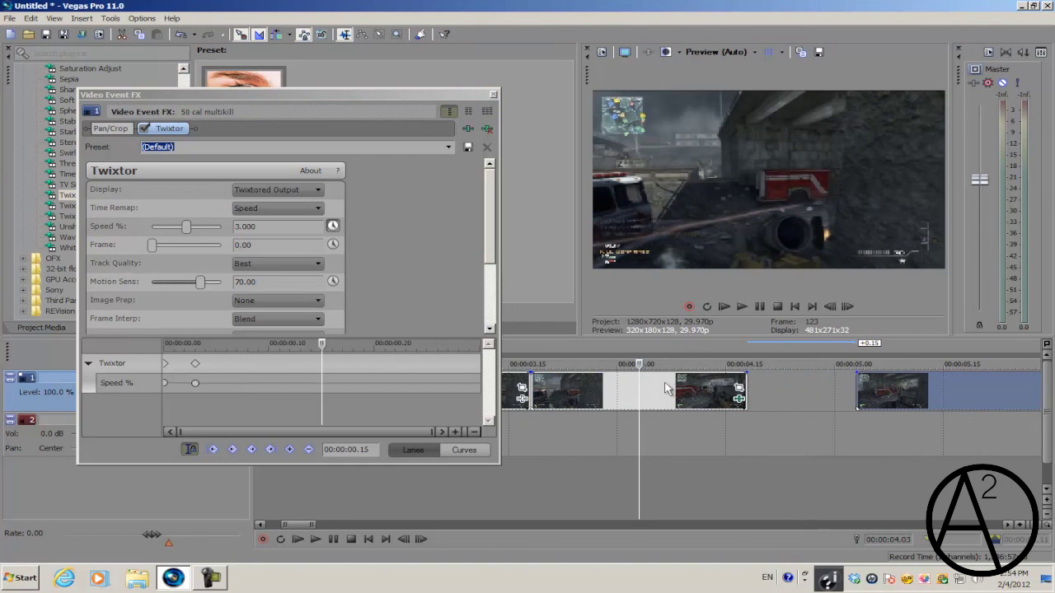
pyautogui.moveTo(745, 380); pyautogui.dragTo(846, 387)
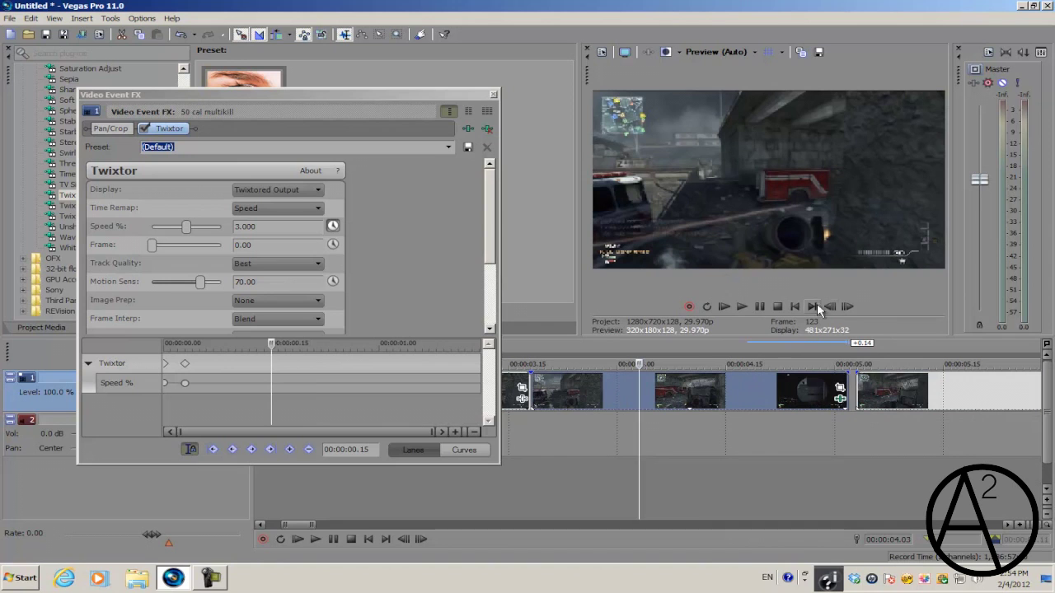
# Step: Add a Speed % keyframe near 01.12, then set Speed % to 10 two frames later
pyautogui.moveTo(270, 348); pyautogui.dragTo(453, 349)
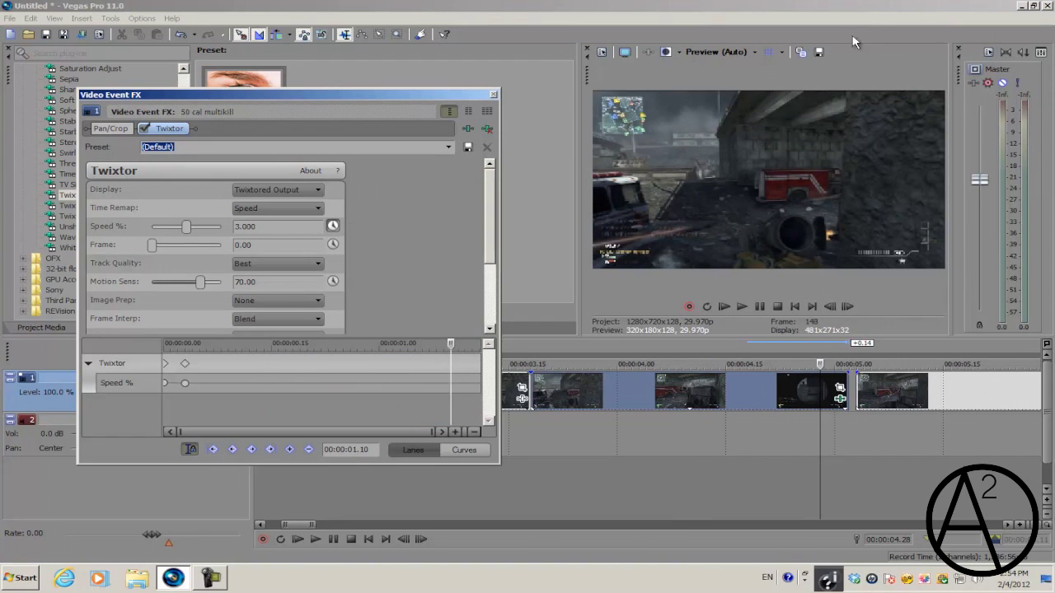
pyautogui.click(288, 450)
pyautogui.click(853, 305)
pyautogui.click(853, 305)
pyautogui.click(853, 305)
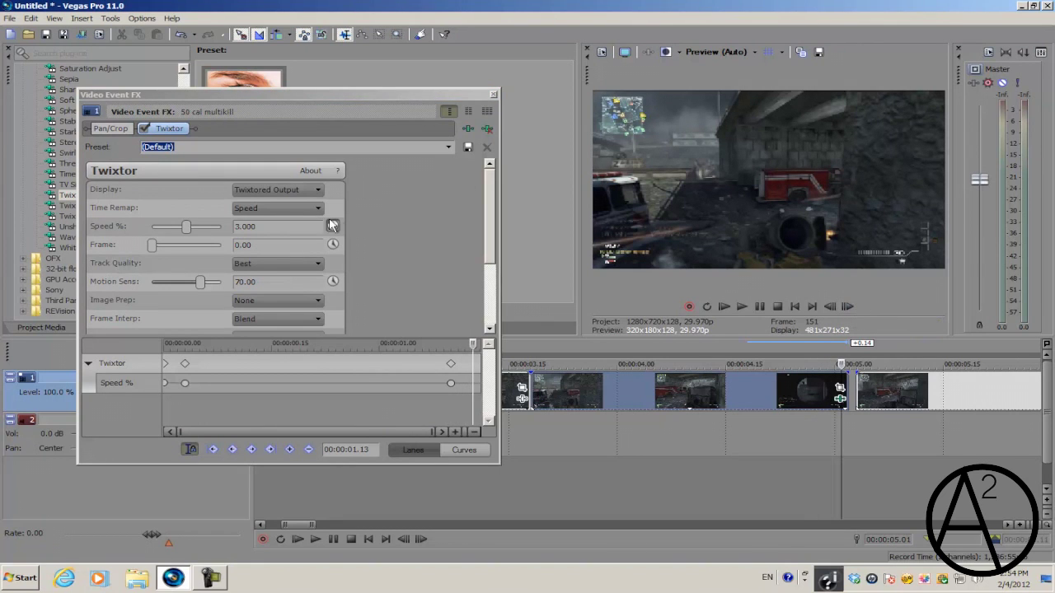
pyautogui.click(247, 226)
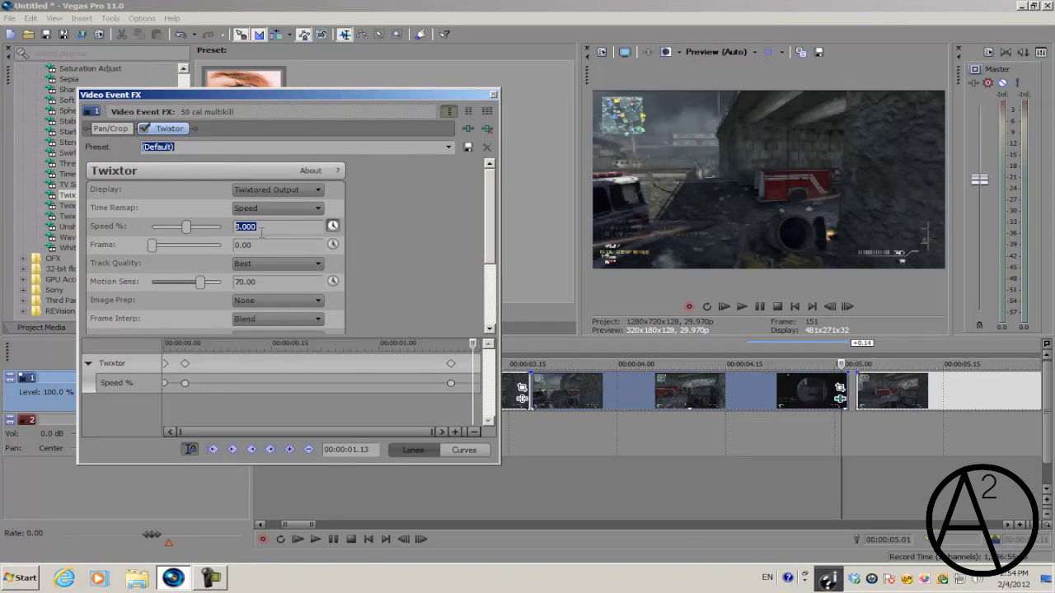
pyautogui.write('100')
pyautogui.press('Return')
pyautogui.click(848, 387)
pyautogui.scroll(3, 852, 388)
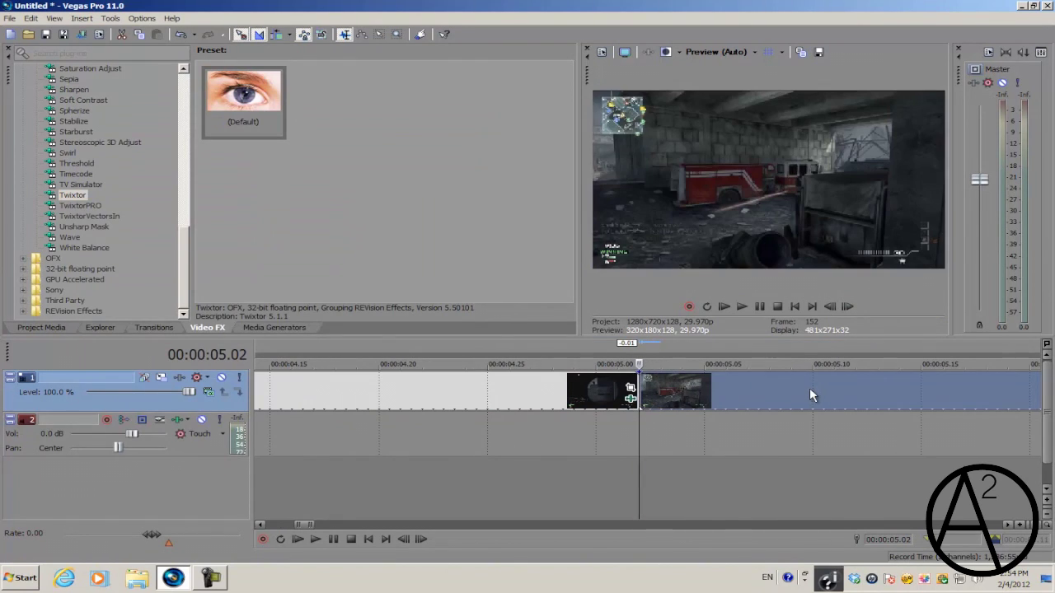
# Step: Shift the following clip later and extend its end to fill the gap
pyautogui.click(829, 305)
pyautogui.click(847, 306)
pyautogui.moveTo(738, 385); pyautogui.dragTo(986, 380)
pyautogui.moveTo(636, 384); pyautogui.dragTo(876, 384)
# Step: Step four frames forward and nudge the track's clips one frame earlier
pyautogui.click(848, 305)
pyautogui.click(848, 306)
pyautogui.click(848, 306)
pyautogui.click(848, 306)
pyautogui.click(848, 306)
pyautogui.click(848, 305)
pyautogui.click(848, 306)
pyautogui.click(848, 306)
pyautogui.click(848, 305)
pyautogui.click(848, 306)
pyautogui.click(848, 306)
pyautogui.click(829, 305)
pyautogui.moveTo(873, 385); pyautogui.dragTo(851, 409)
# Step: Mark 00:00:03.01 to about 00:00:06.25 as a loop region and play it
pyautogui.scroll(-4, 850, 409)
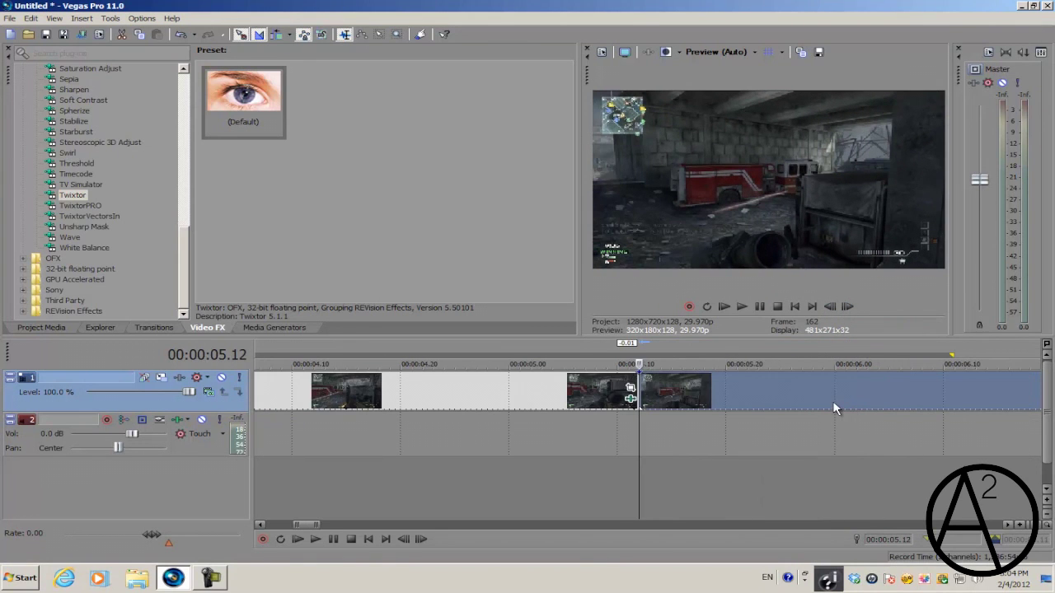
pyautogui.moveTo(791, 351); pyautogui.dragTo(381, 355)
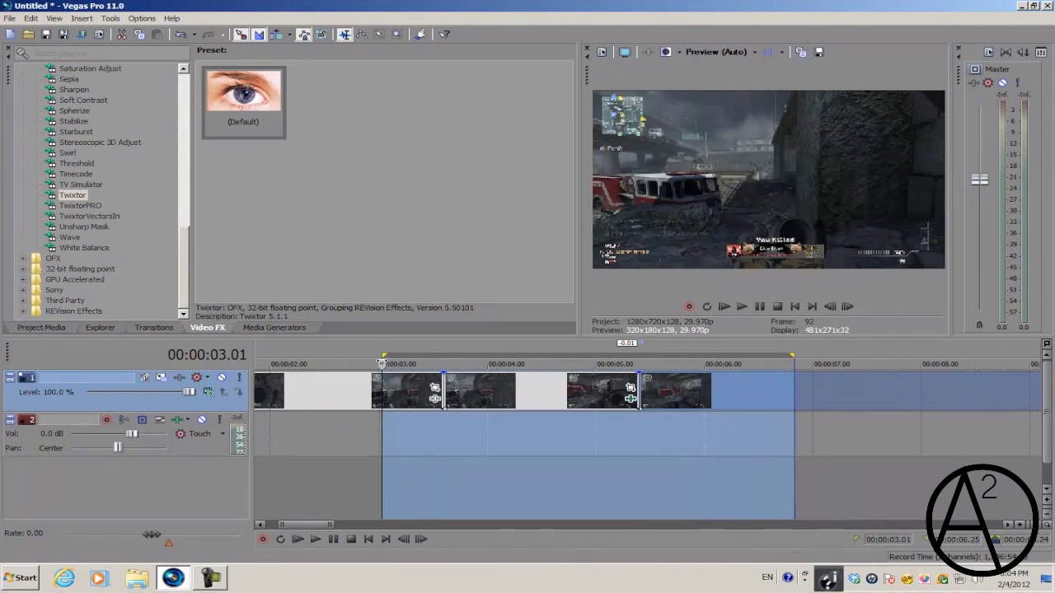
pyautogui.press('space')
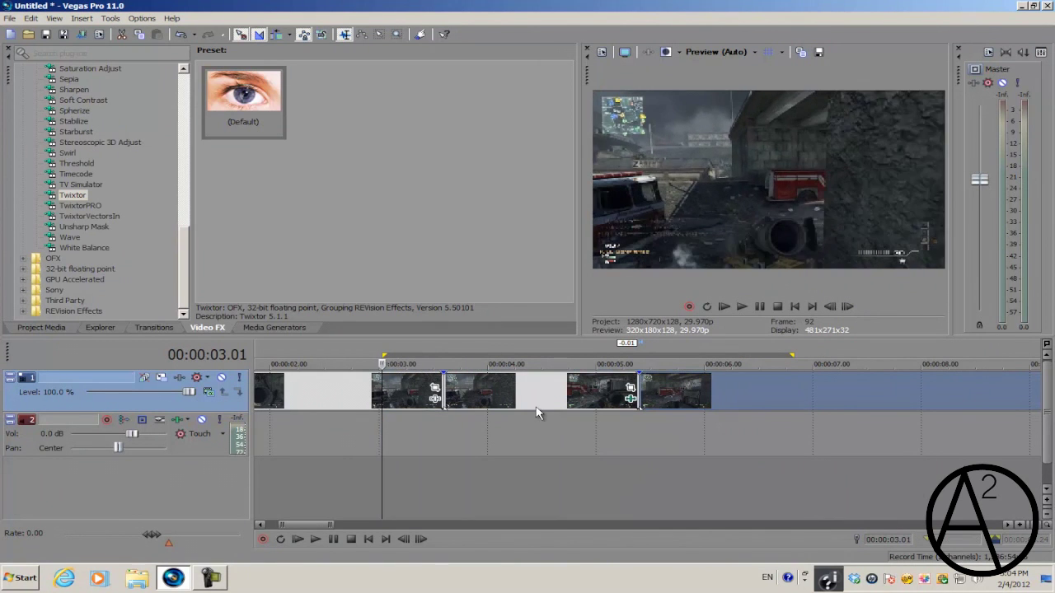